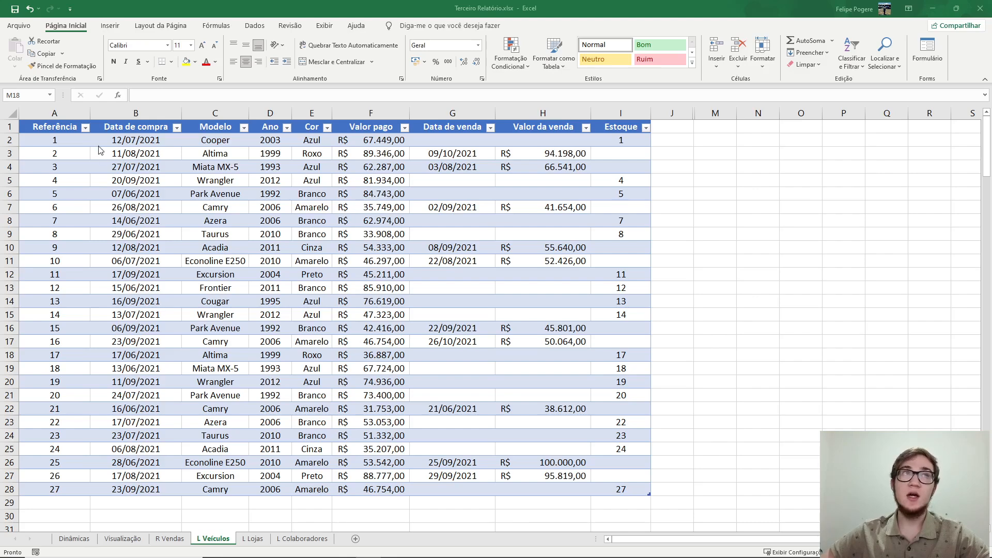
# - Enable the Desenvolvedor tab in the ribbon customization options and show its commands
pyautogui.click(20, 24)
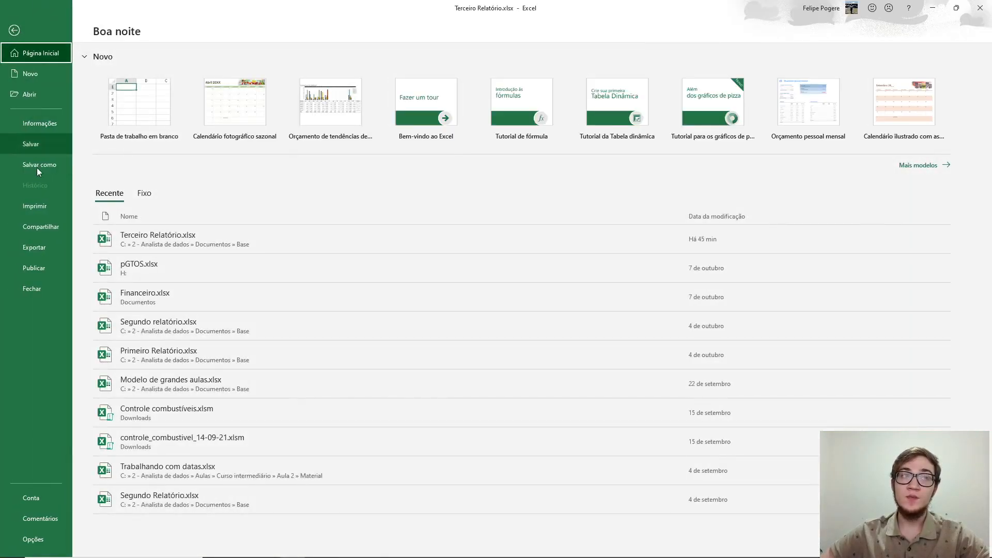
pyautogui.click(30, 539)
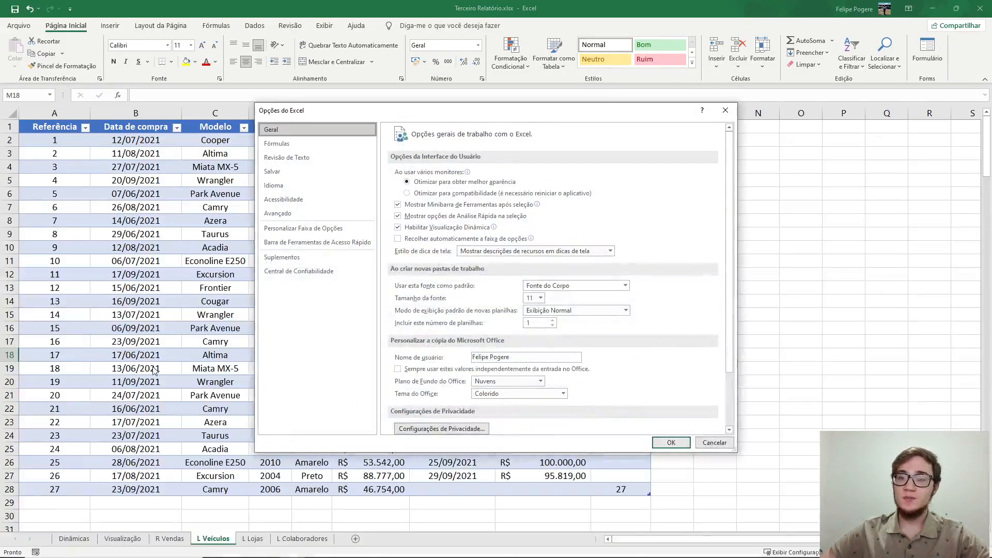
pyautogui.click(303, 230)
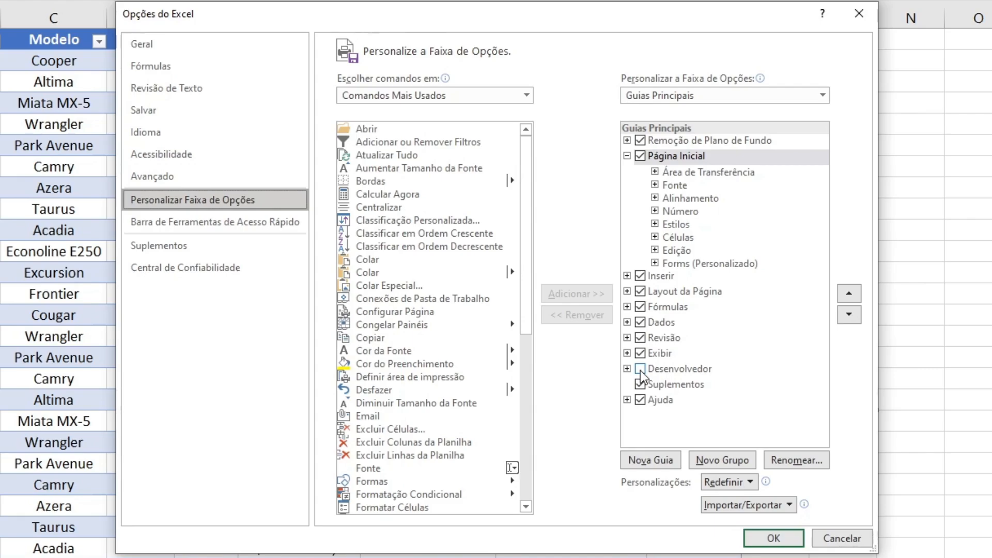
pyautogui.click(640, 370)
pyautogui.click(640, 369)
pyautogui.click(774, 538)
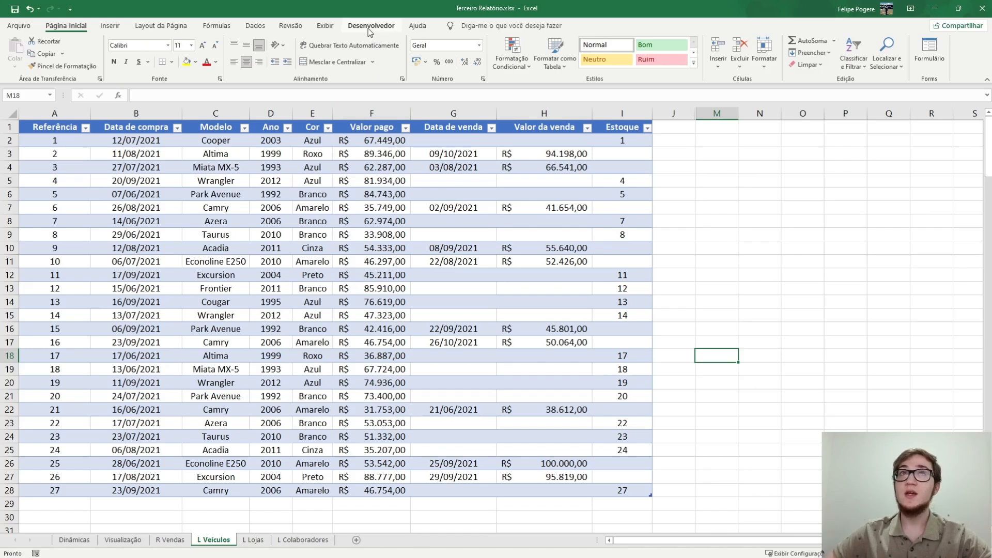
pyautogui.click(369, 29)
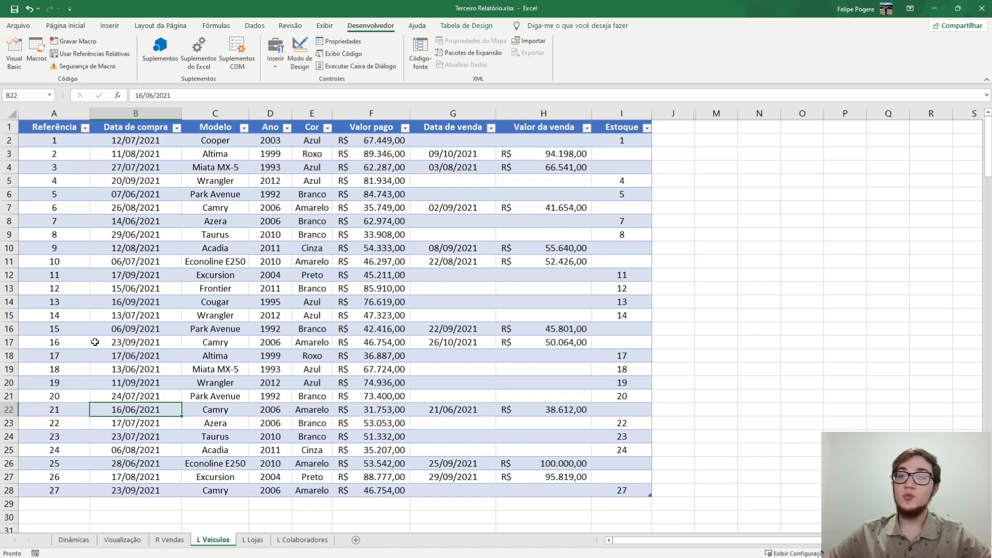
# - Select a cell away from the last table row and start recording a macro named Deletar in this workbook
pyautogui.click(42, 491)
pyautogui.moveTo(126, 492); pyautogui.dragTo(639, 493)
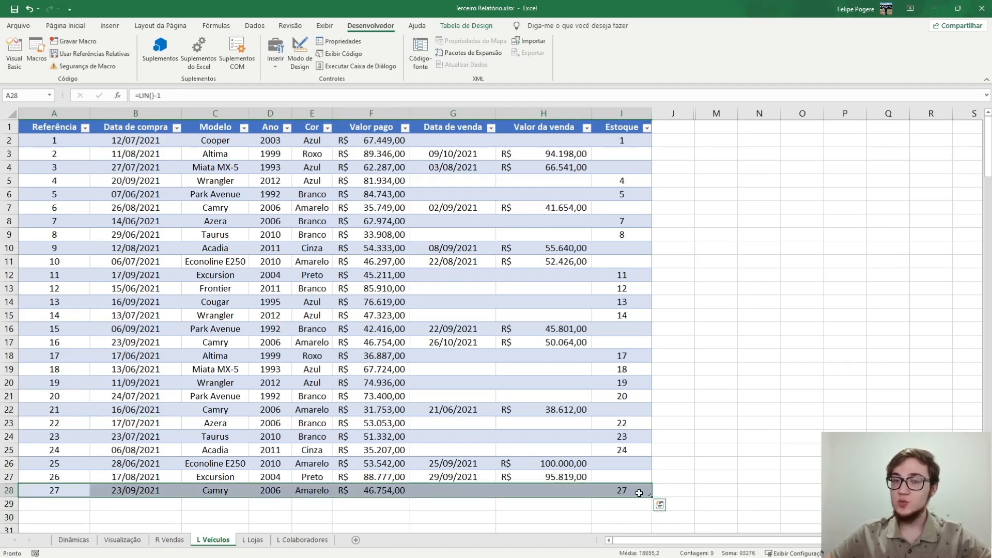
pyautogui.click(92, 192)
pyautogui.click(73, 41)
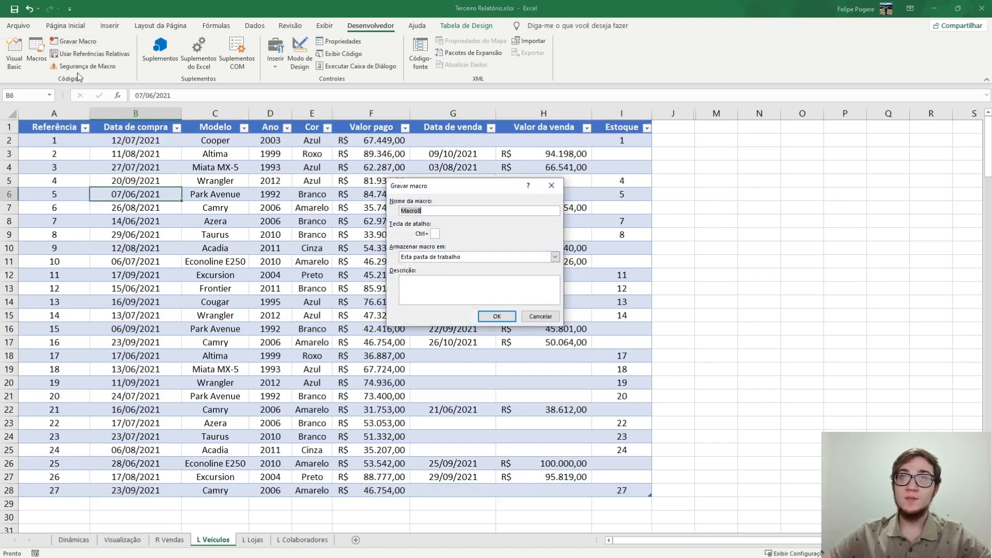
pyautogui.write('Deletar')
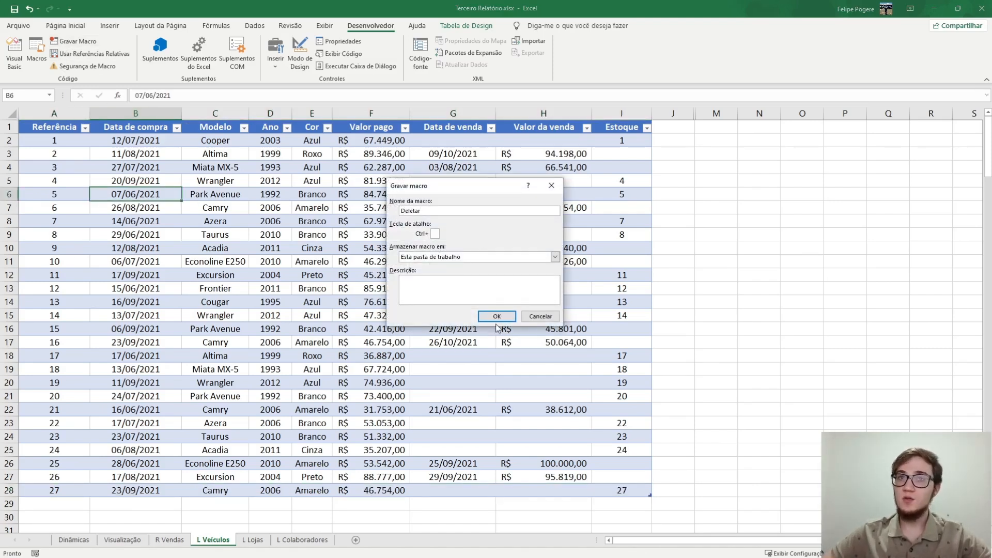
pyautogui.click(496, 316)
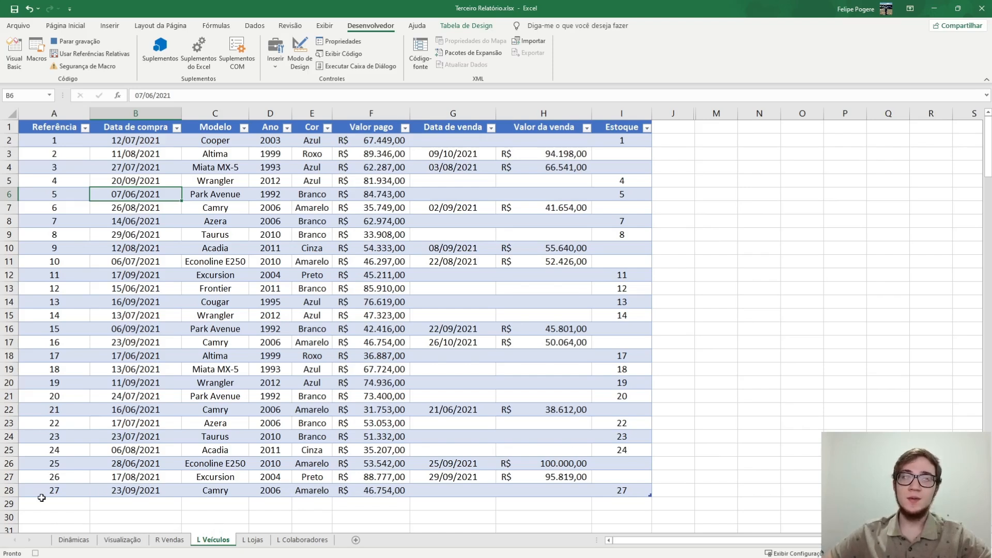
# - Record clearing the contents of the last table row, A28:I28, and stop the macro recording
pyautogui.moveTo(37, 489); pyautogui.dragTo(621, 491)
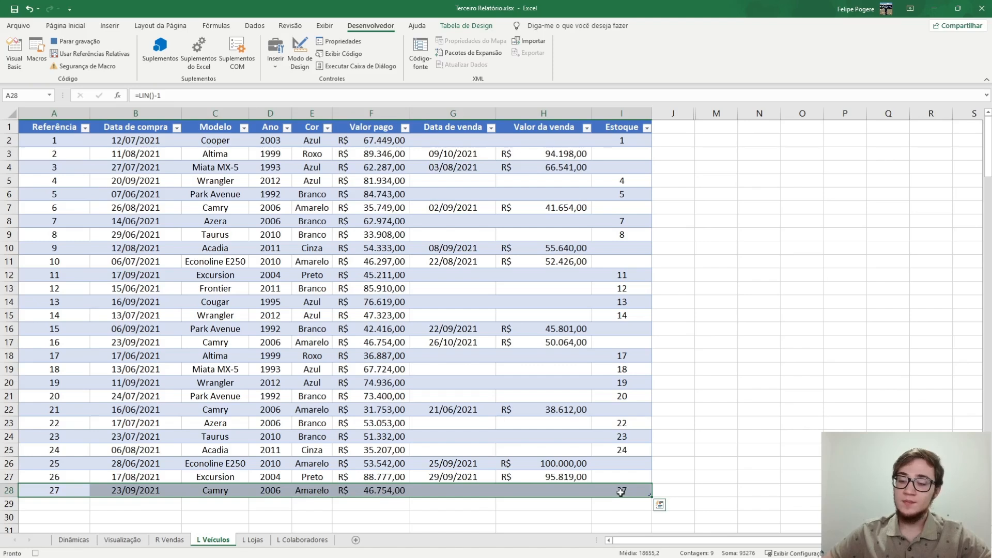
pyautogui.press('Delete')
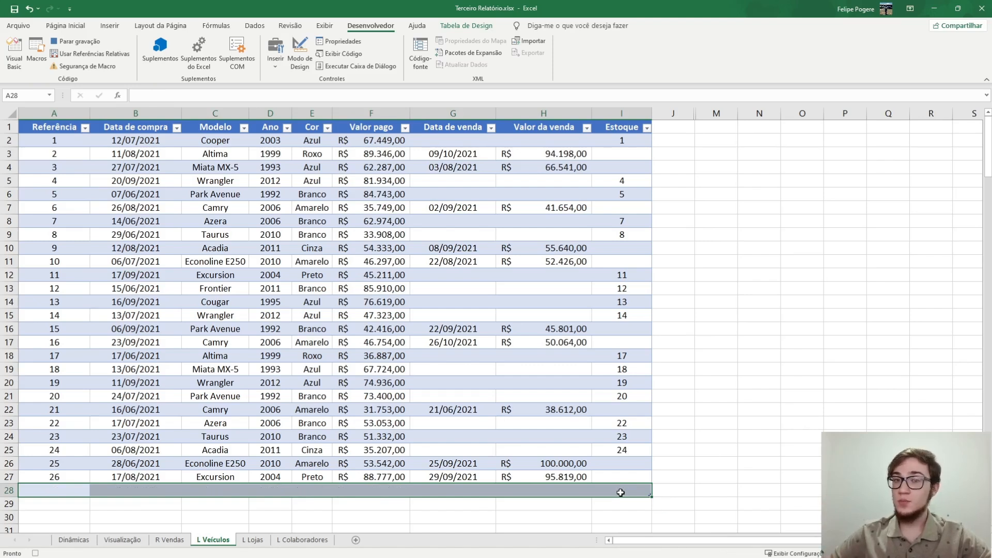
pyautogui.click(79, 45)
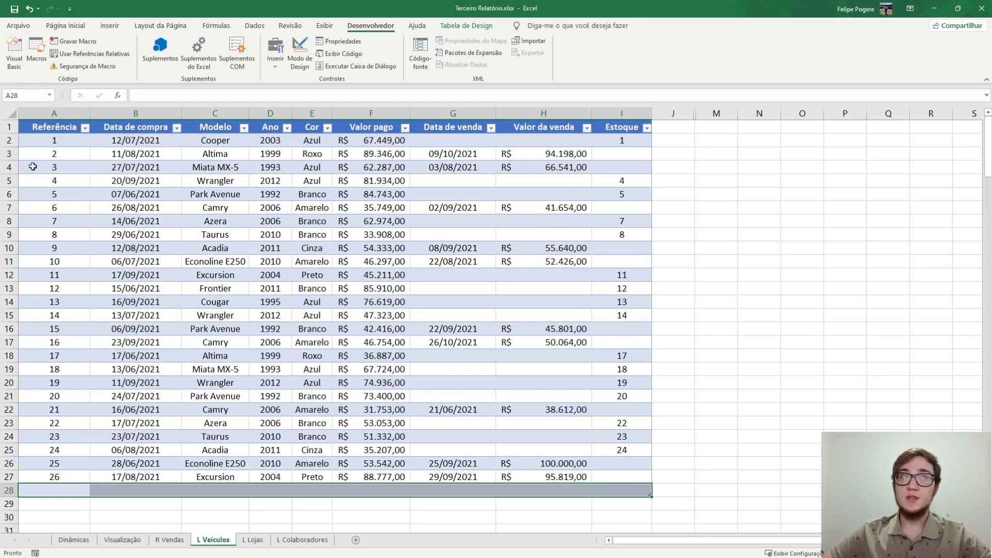
# - Review the Deletar macro's shortcut key and description options, and run the macro
pyautogui.click(36, 59)
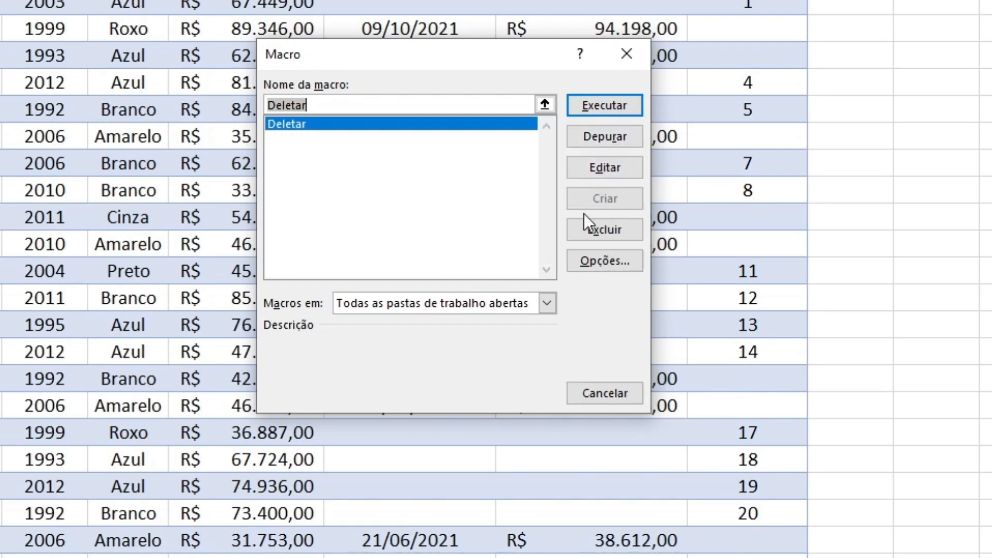
pyautogui.click(591, 261)
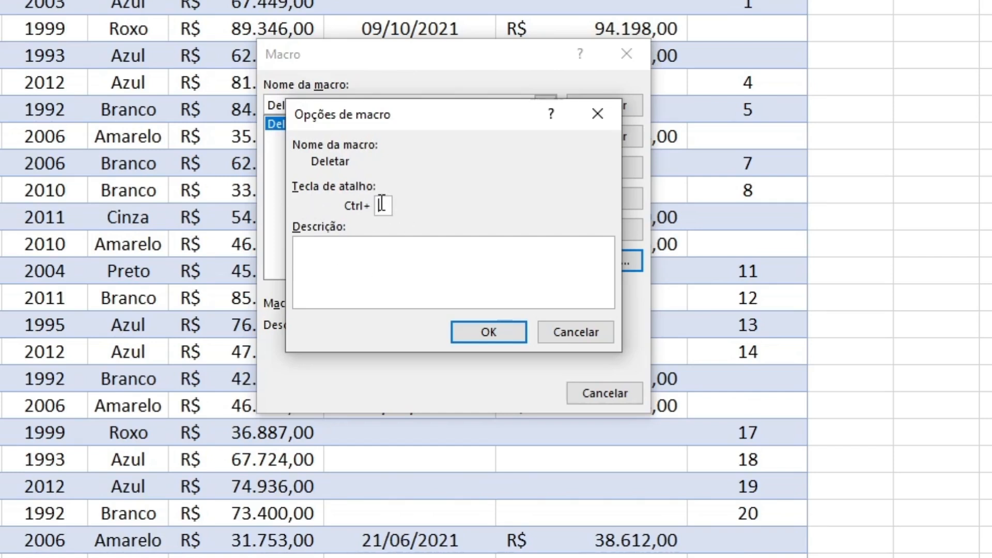
pyautogui.write('i')
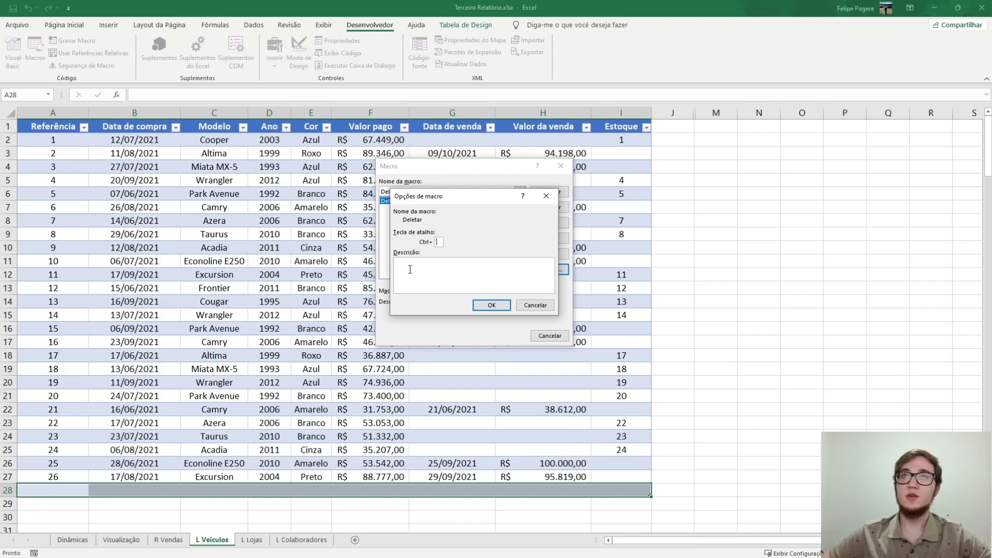
pyautogui.click(488, 306)
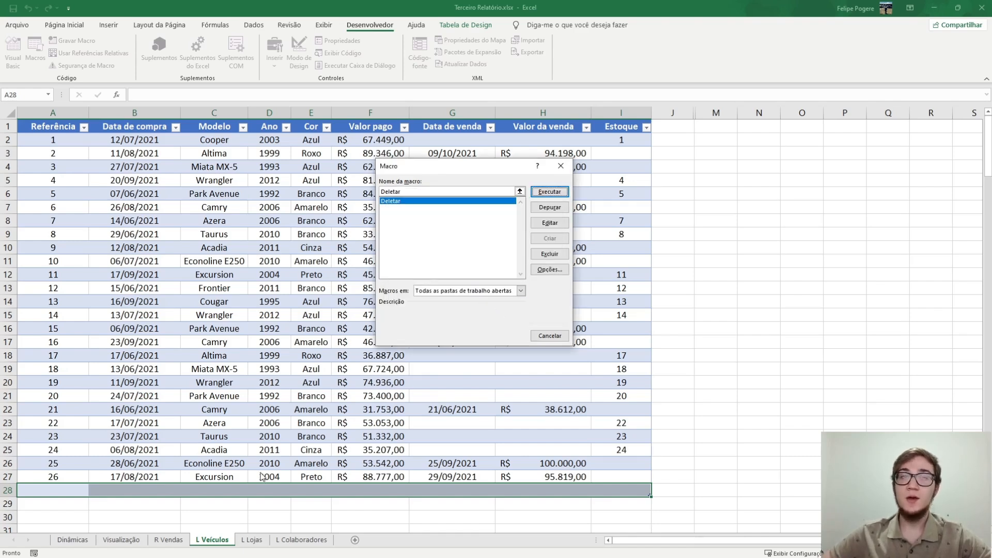
pyautogui.click(541, 192)
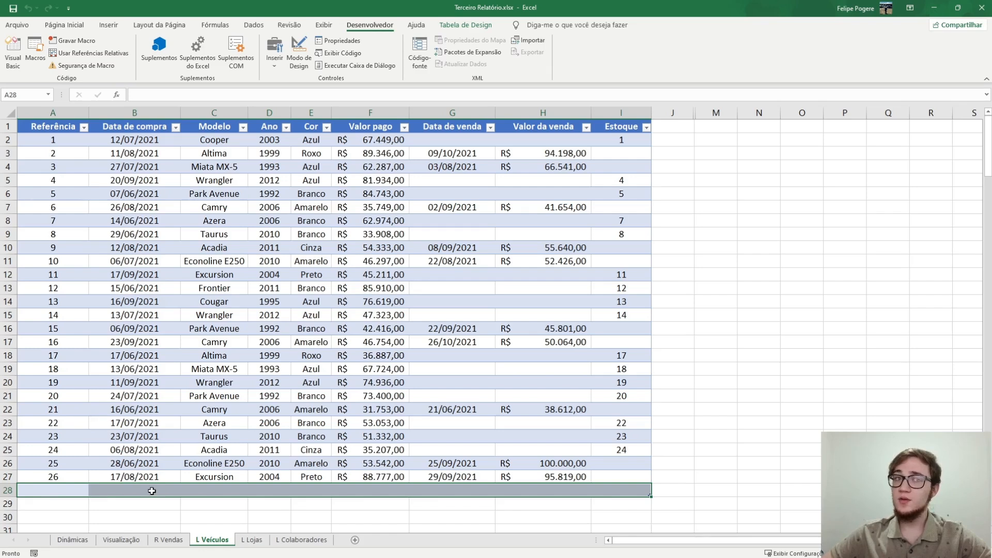
# - Fill cells A28:I28 with "a" and test the Deletar macro on that row
pyautogui.click(62, 493)
pyautogui.write('a')
pyautogui.press('Tab')
pyautogui.click(61, 493)
pyautogui.moveTo(89, 497); pyautogui.dragTo(627, 499)
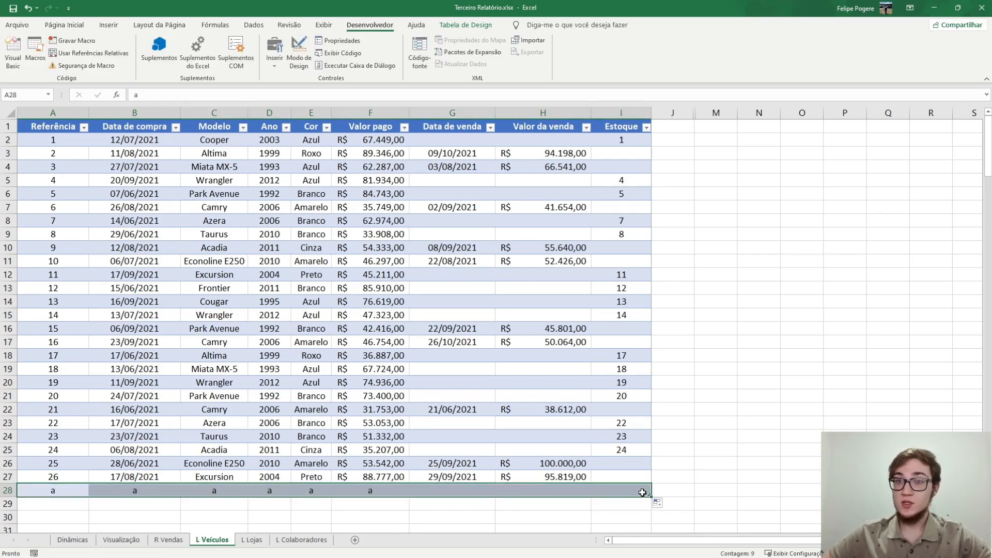
pyautogui.click(42, 50)
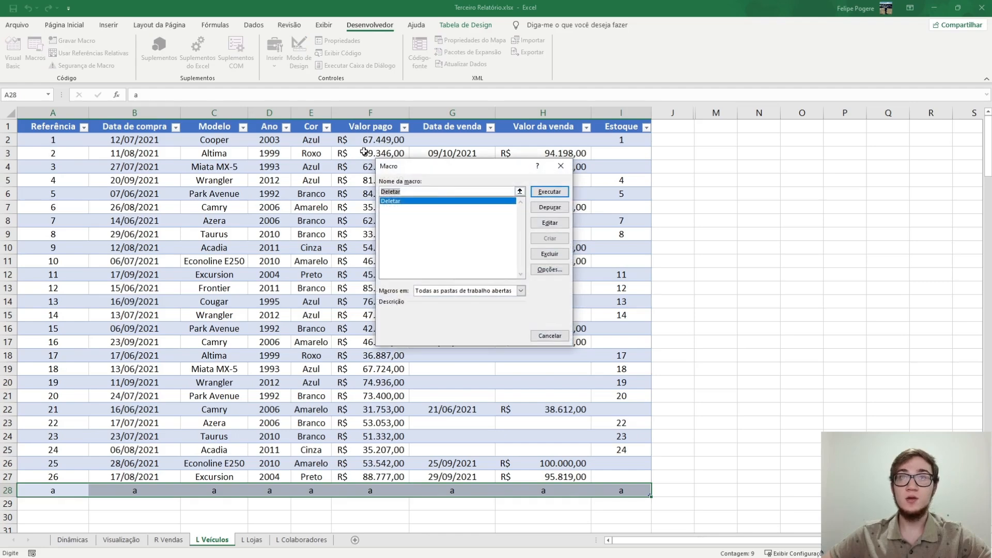
pyautogui.click(546, 191)
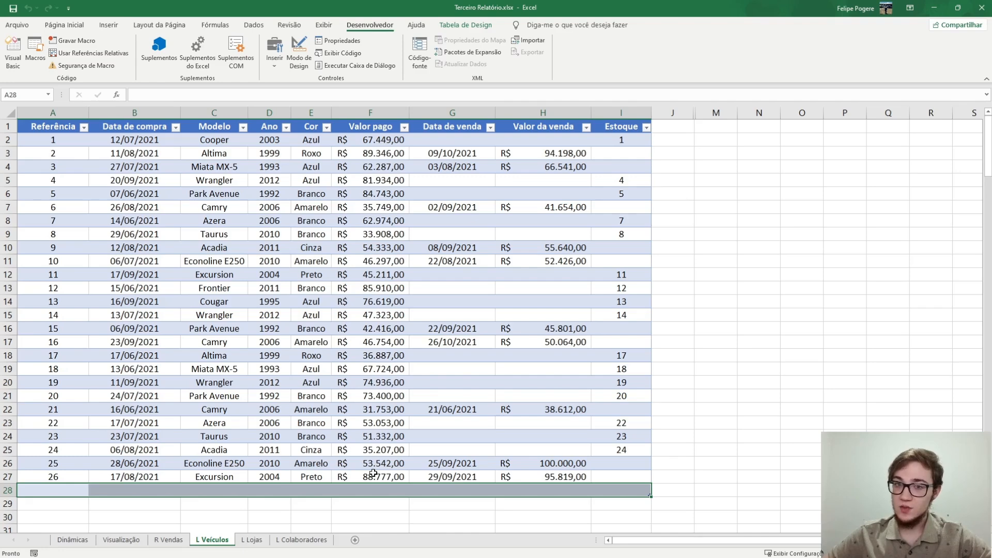
# - Refill cells A28:I28 with "a" and run the Deletar macro while cell M2 is selected
pyautogui.write('a')
pyautogui.hotkey('ctrl', 'Return')
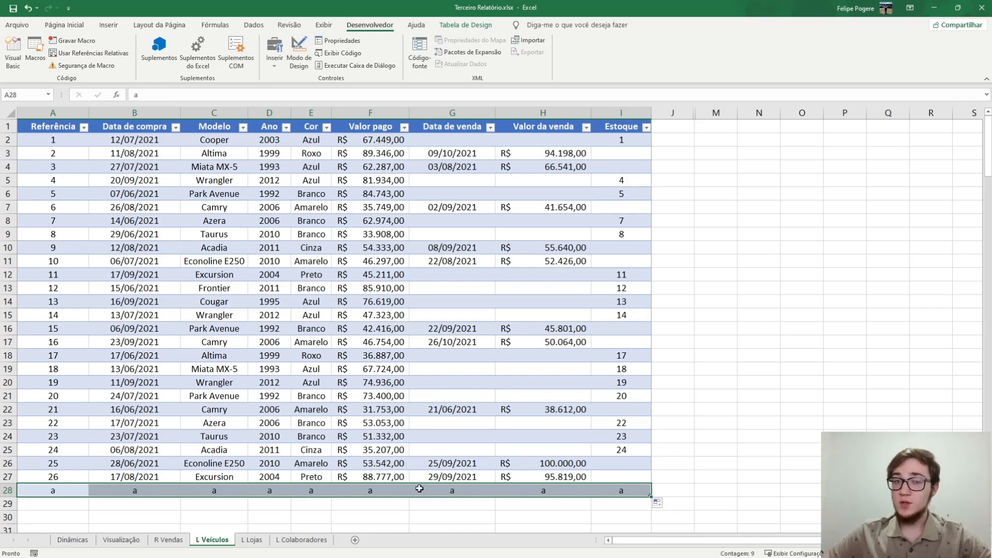
pyautogui.click(715, 140)
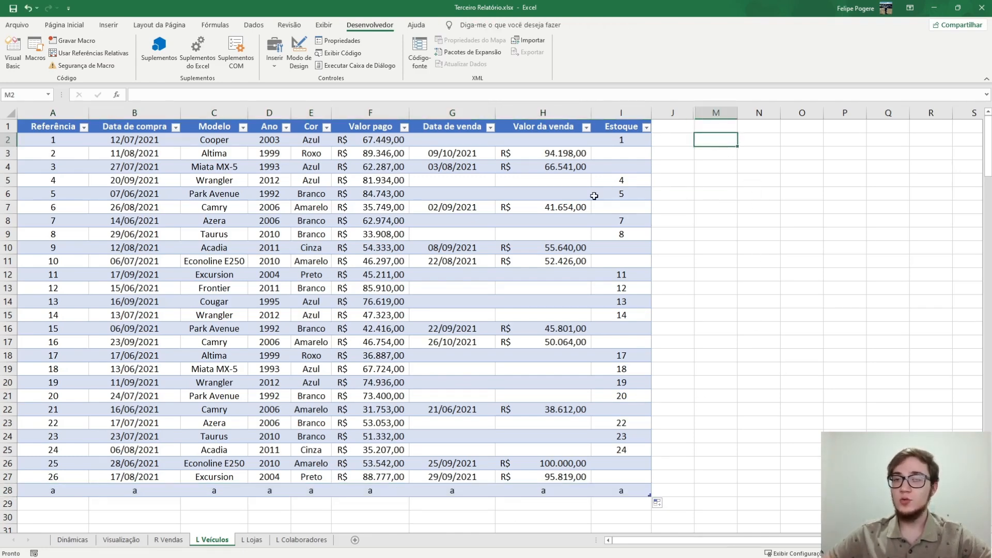
pyautogui.click(35, 51)
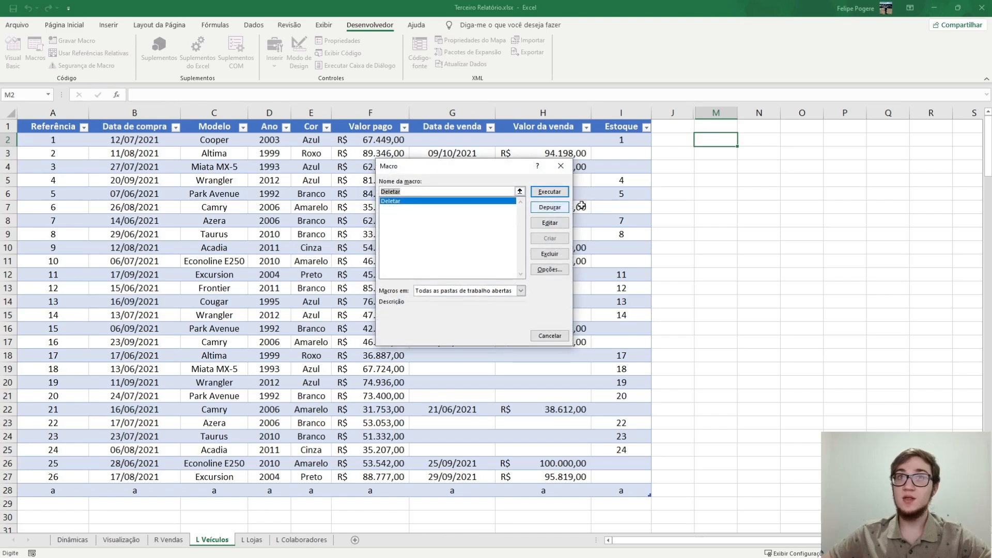
pyautogui.click(550, 192)
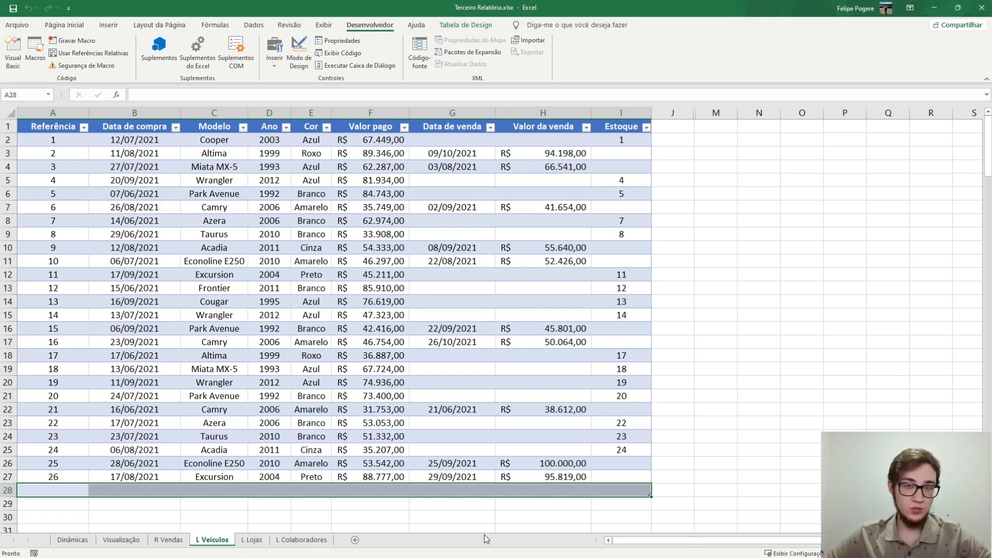
# - Open the Deletar macro's code for editing from the list of macros
pyautogui.click(37, 55)
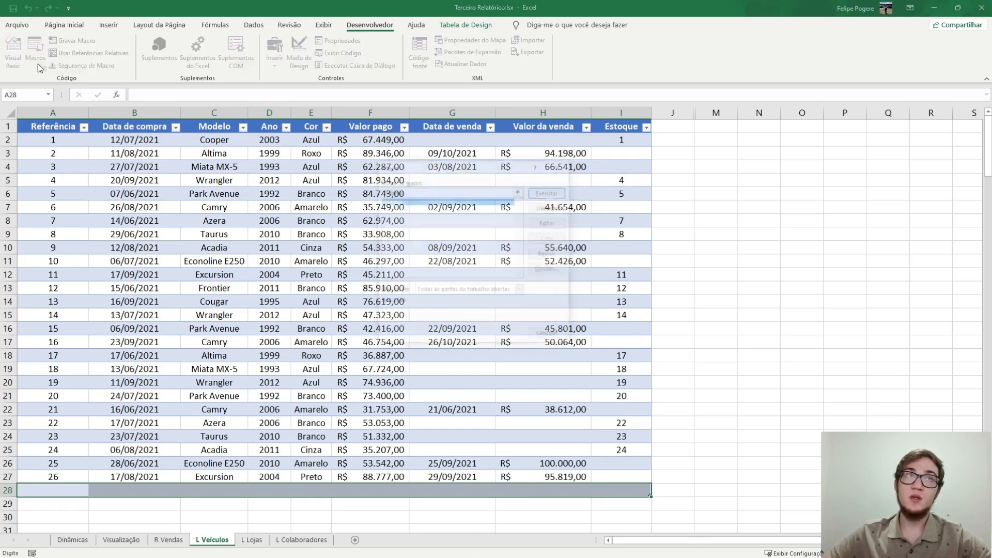
pyautogui.click(550, 223)
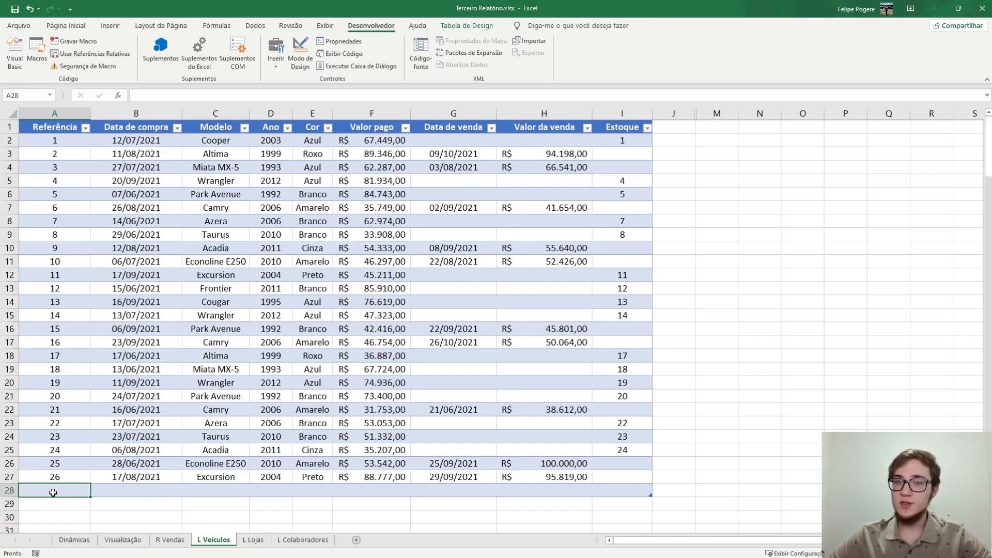
# - Start recording a new macro named Inserir in this workbook
pyautogui.click(67, 42)
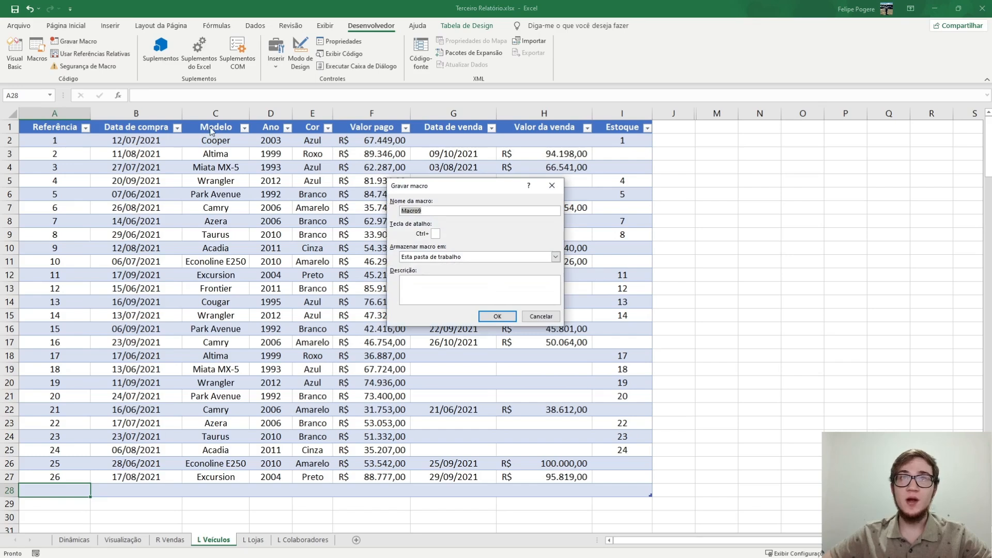
pyautogui.press('BackSpace')
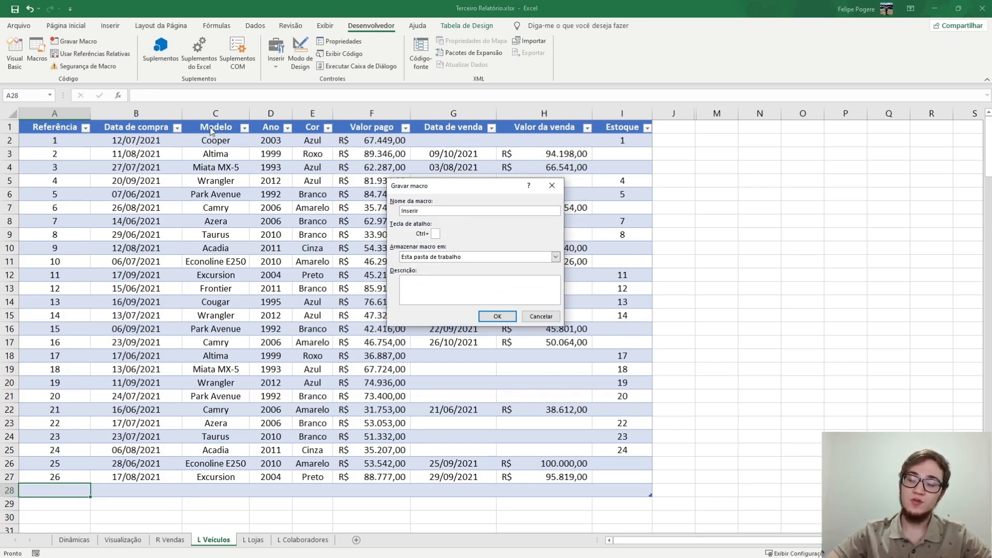
pyautogui.press('Return')
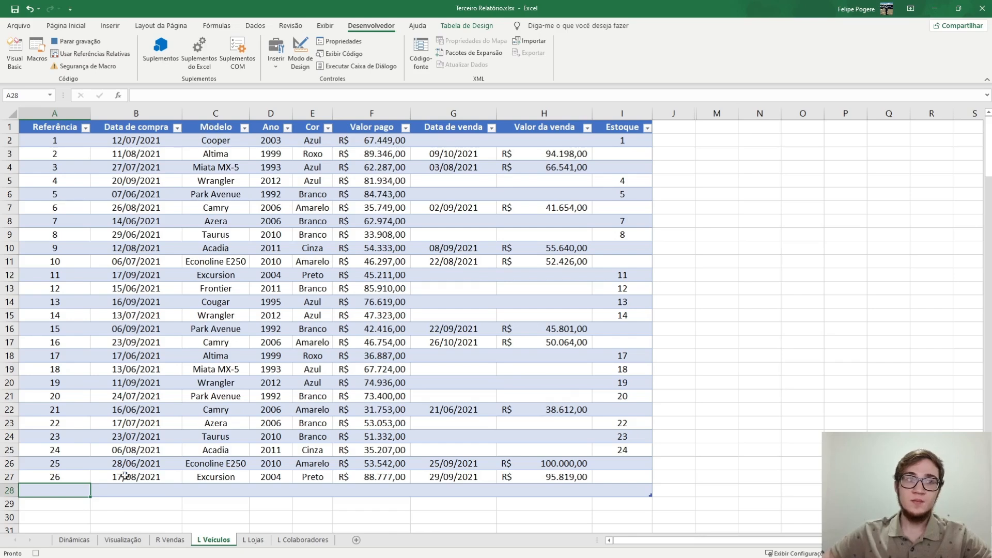
# - Record filling A28:I28 with "a" and pasting the copied row onto itself, and stop the recording
pyautogui.write('a')
pyautogui.moveTo(96, 497); pyautogui.dragTo(652, 497)
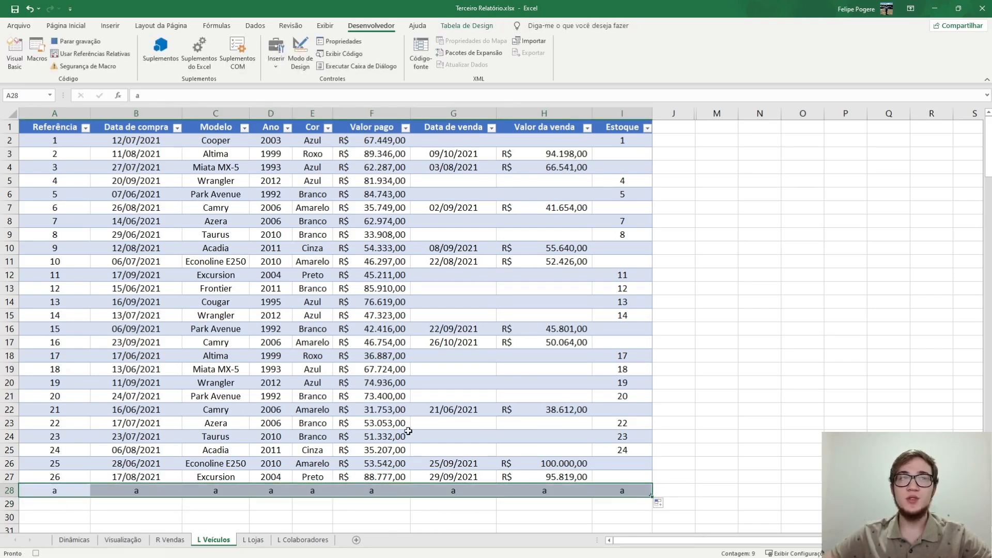
pyautogui.hotkey('ctrl', 'c')
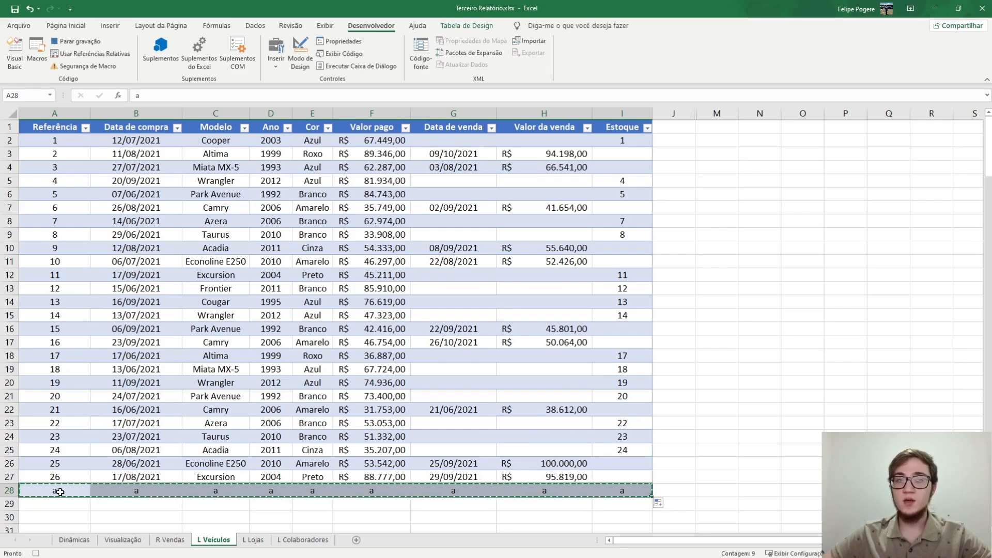
pyautogui.hotkey('ctrl', 'v')
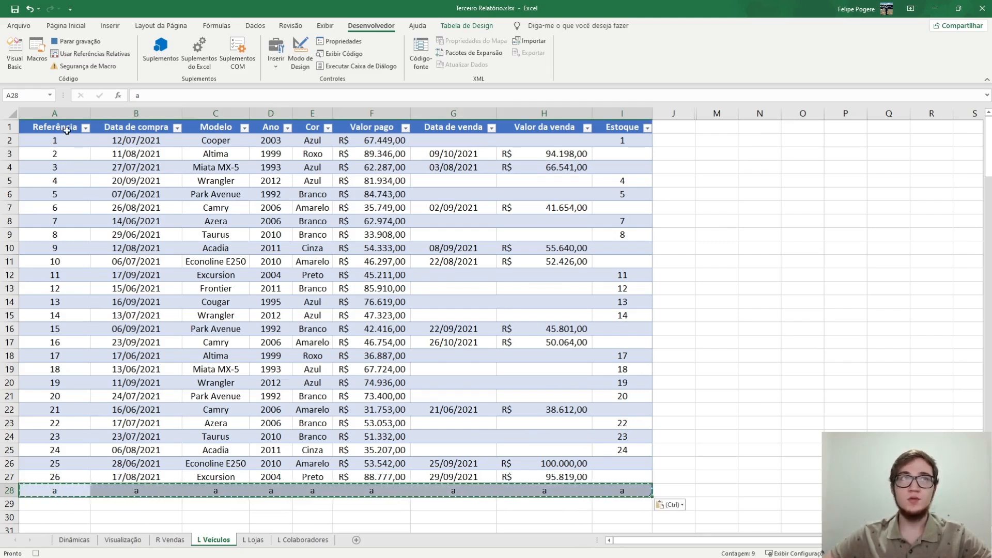
pyautogui.click(77, 40)
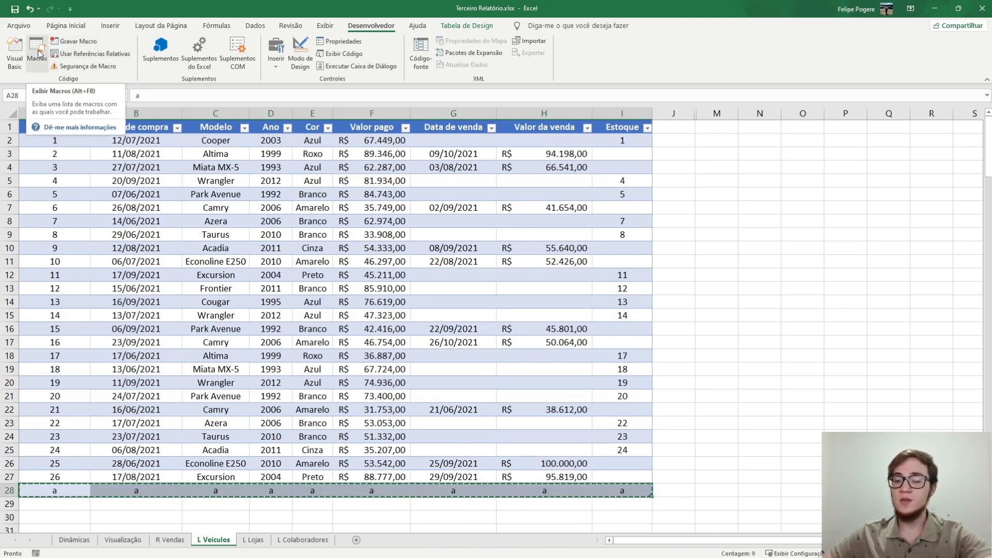
# - Clear cells A28:I28 and run the Inserir macro to refill the row
pyautogui.press('Delete')
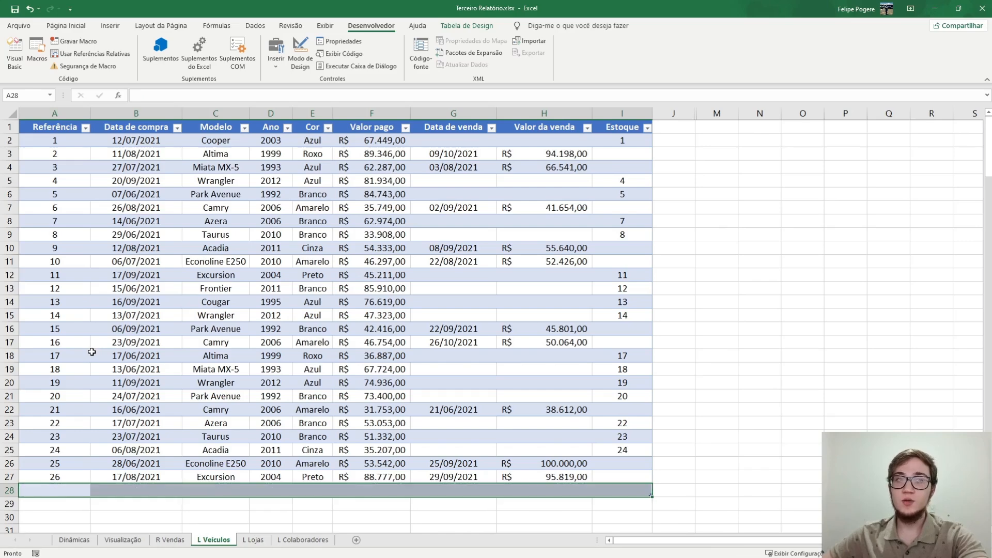
pyautogui.click(36, 48)
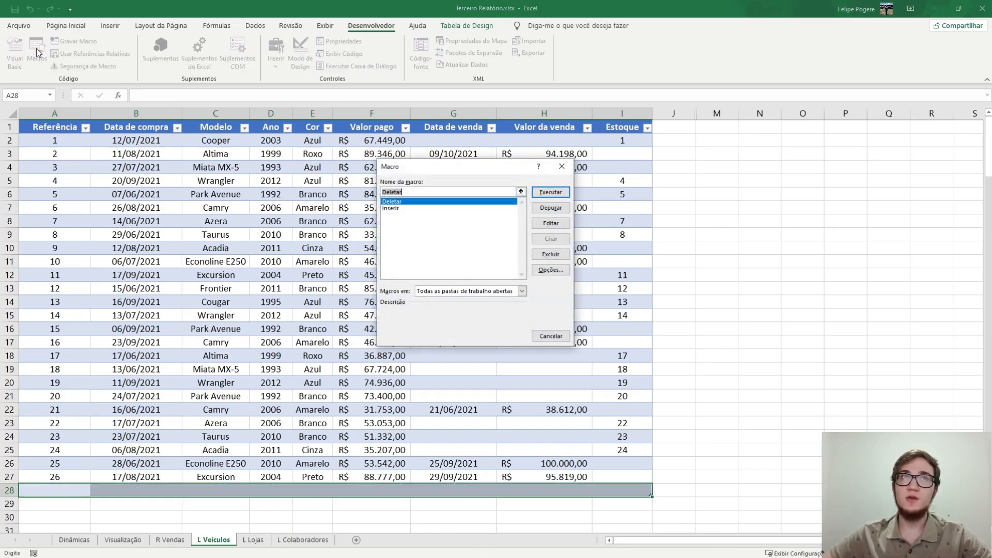
pyautogui.click(401, 209)
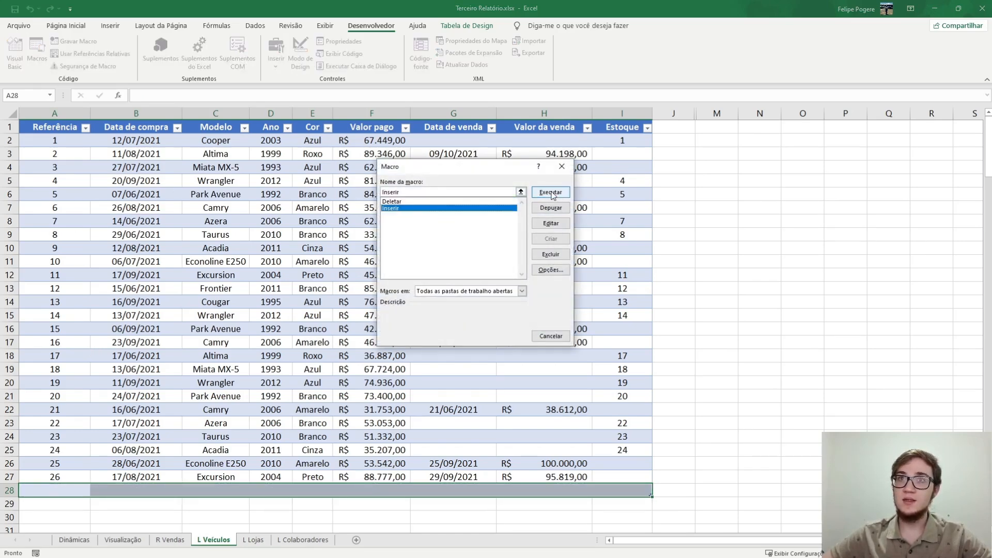
pyautogui.click(550, 192)
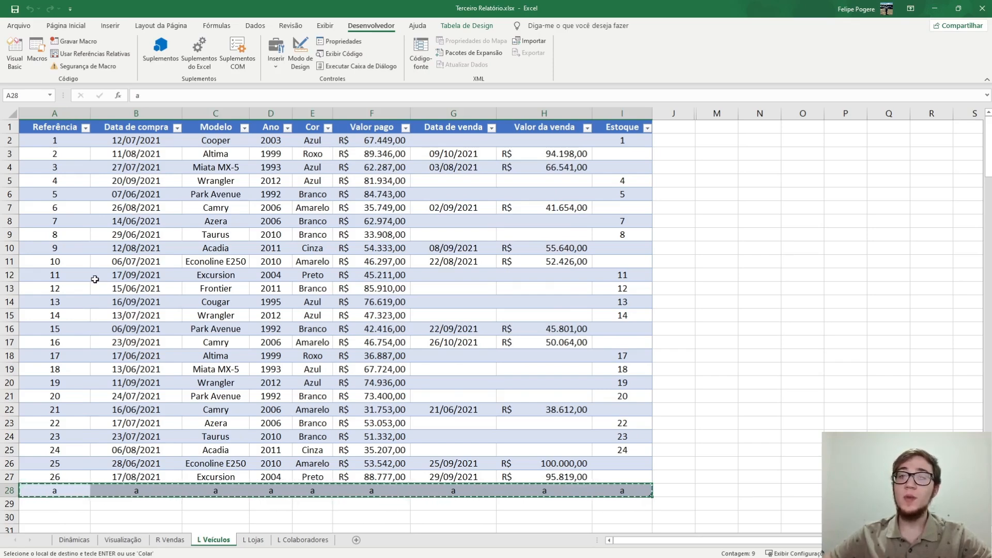
# - Record a new macro that copies row A22:I22 and pastes it at A28, and stop the recording
pyautogui.click(58, 494)
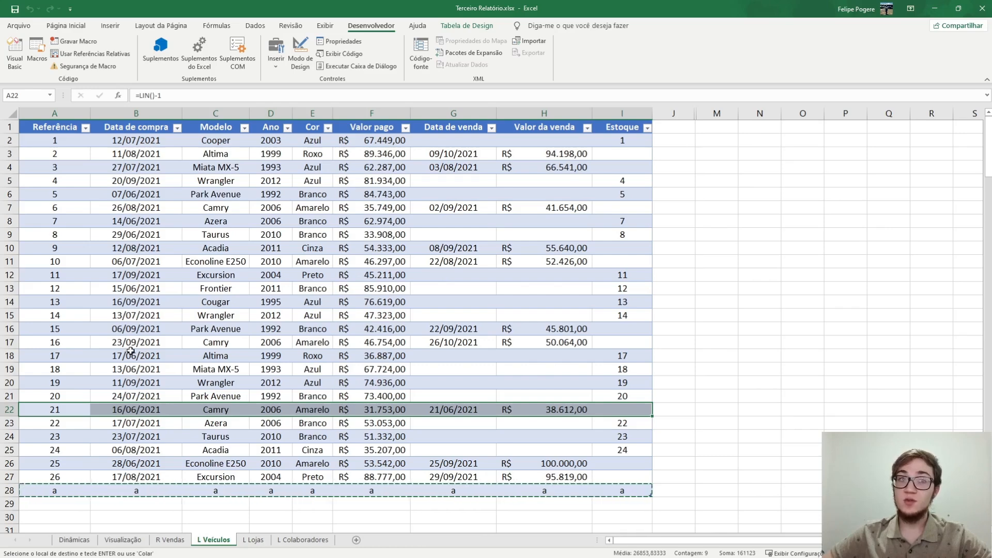
pyautogui.click(77, 49)
pyautogui.click(505, 317)
pyautogui.hotkey('ctrl', 'c')
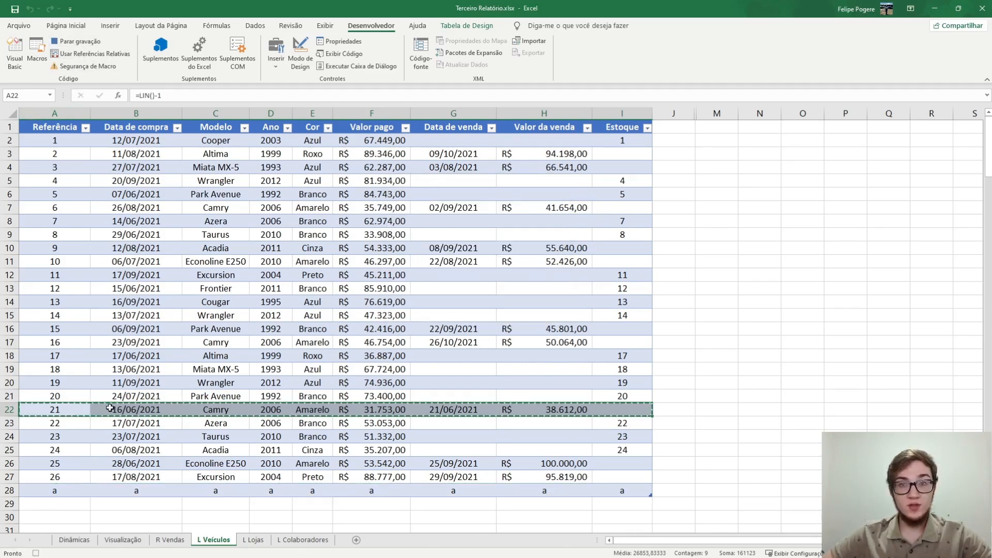
pyautogui.click(38, 492)
pyautogui.hotkey('ctrl', 'v')
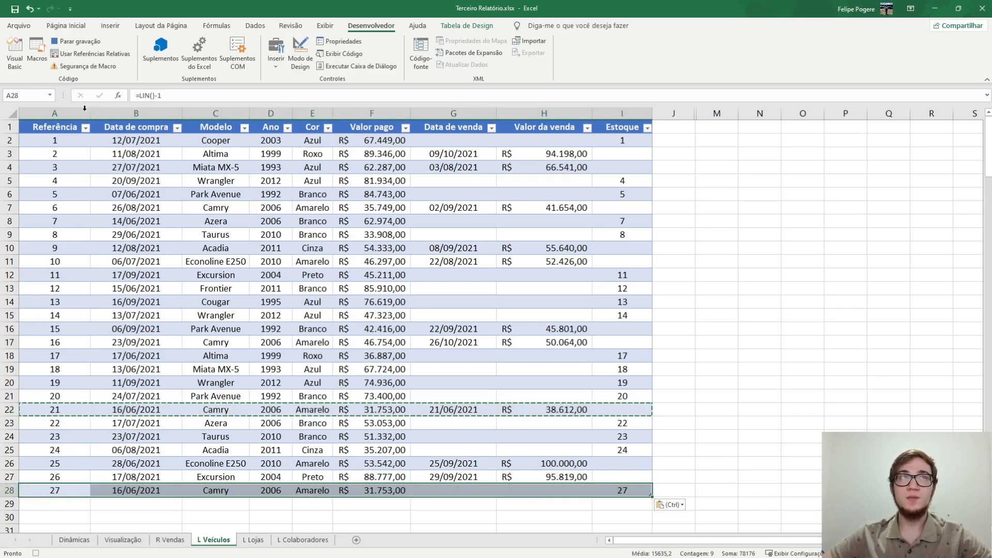
pyautogui.click(74, 41)
# - Clear cells A28:I28 and run Macro10 to test the recorded row copy
pyautogui.moveTo(55, 490); pyautogui.dragTo(635, 493)
pyautogui.press('Delete')
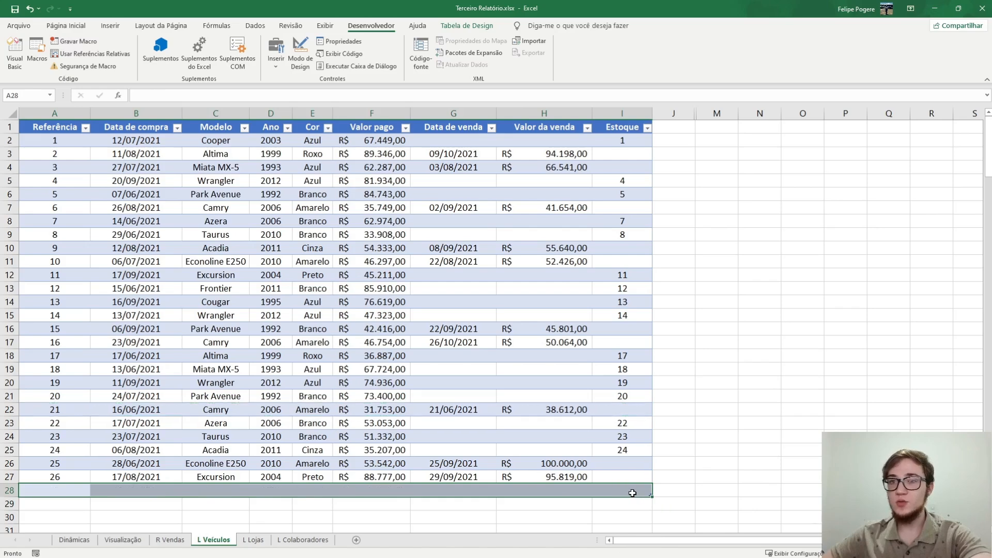
pyautogui.click(37, 54)
pyautogui.click(418, 215)
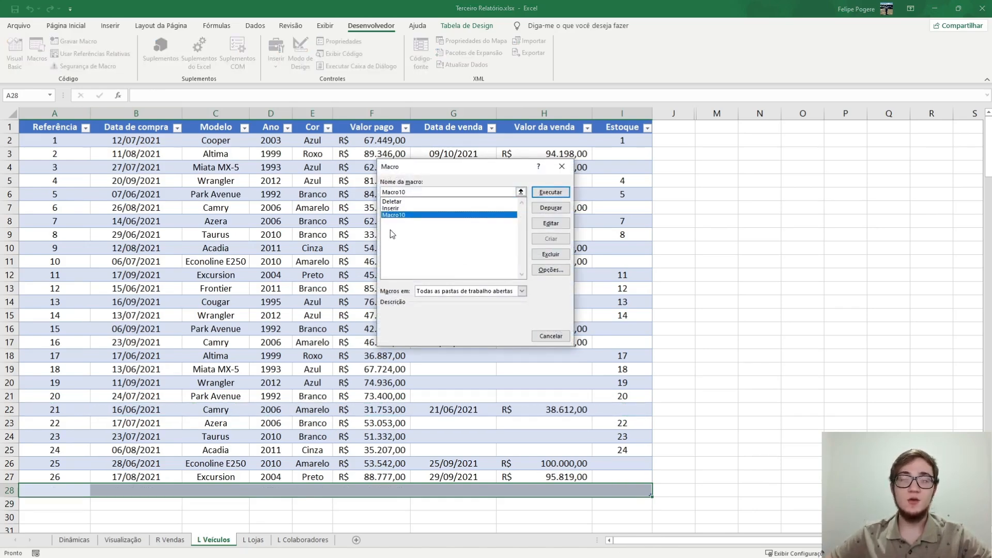
pyautogui.click(550, 193)
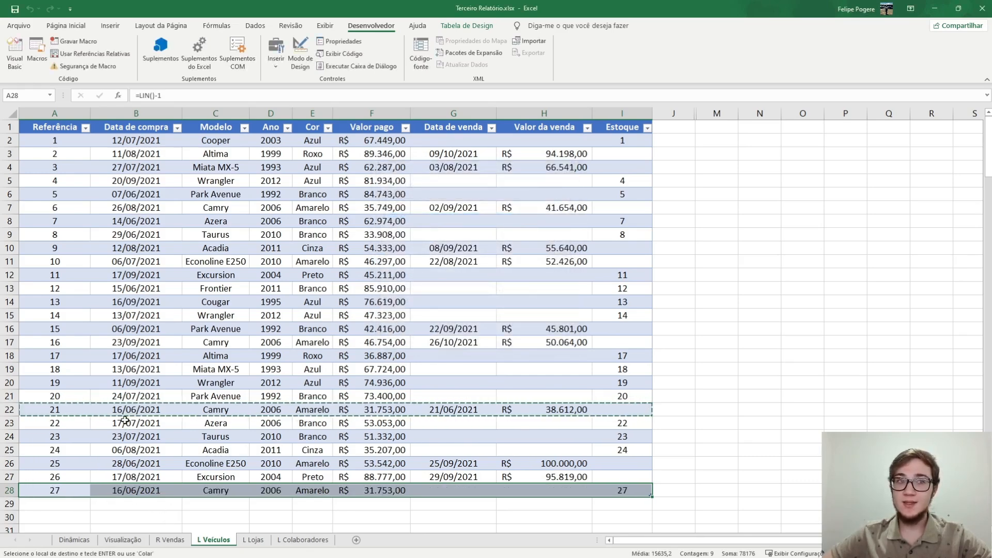
# - Run the Deletar macro with cell G28 selected to empty row 28, and refill the row by running Macro10
pyautogui.click(622, 421)
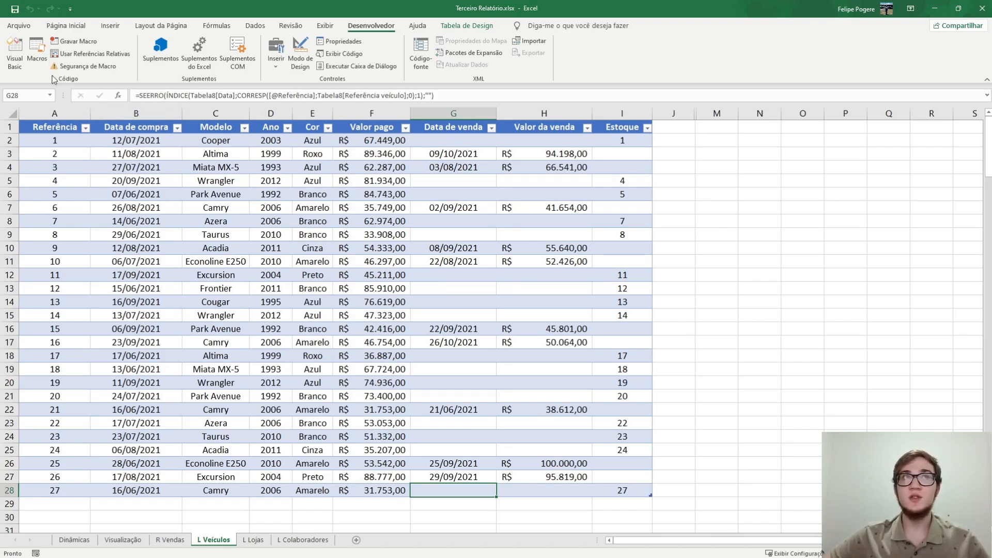
pyautogui.click(37, 53)
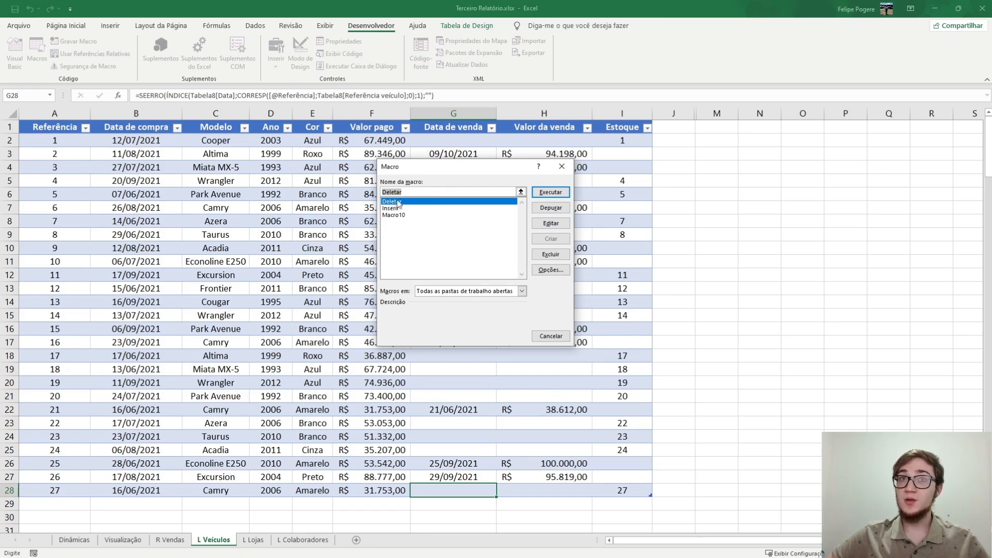
pyautogui.click(543, 192)
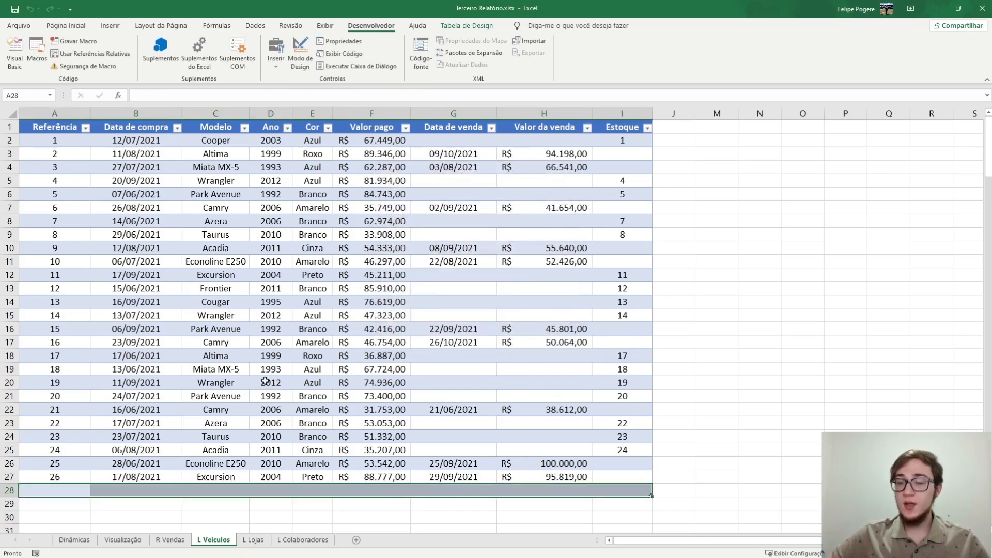
pyautogui.click(37, 53)
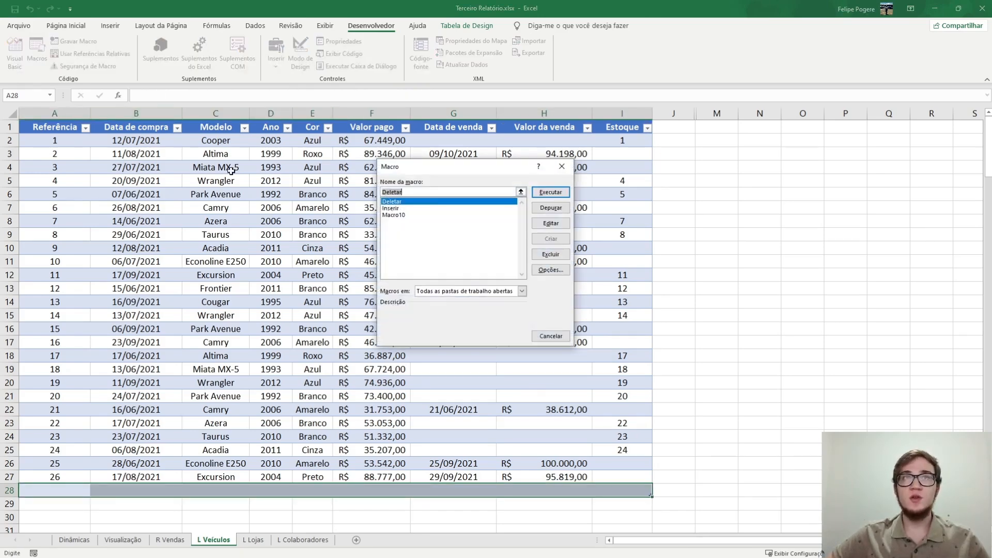
pyautogui.click(397, 215)
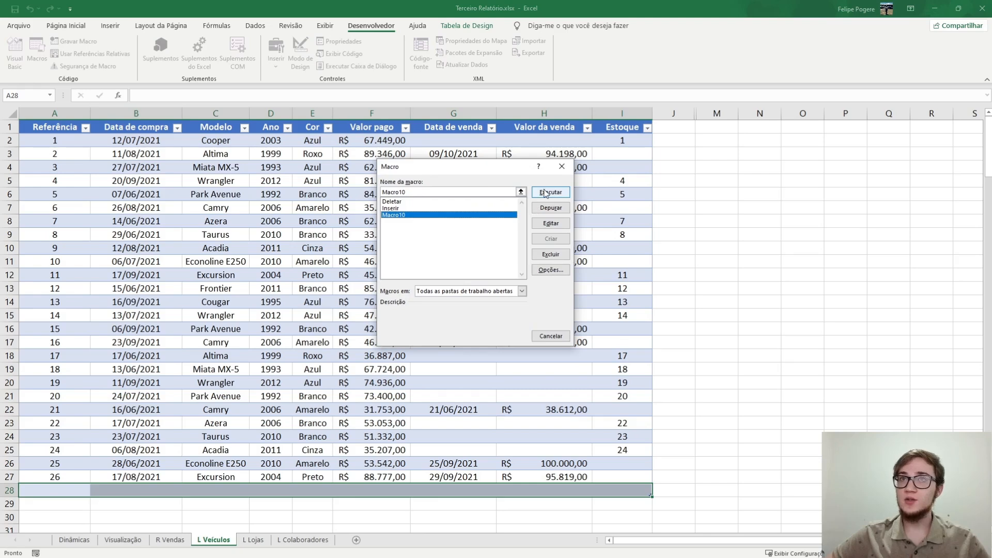
pyautogui.click(540, 193)
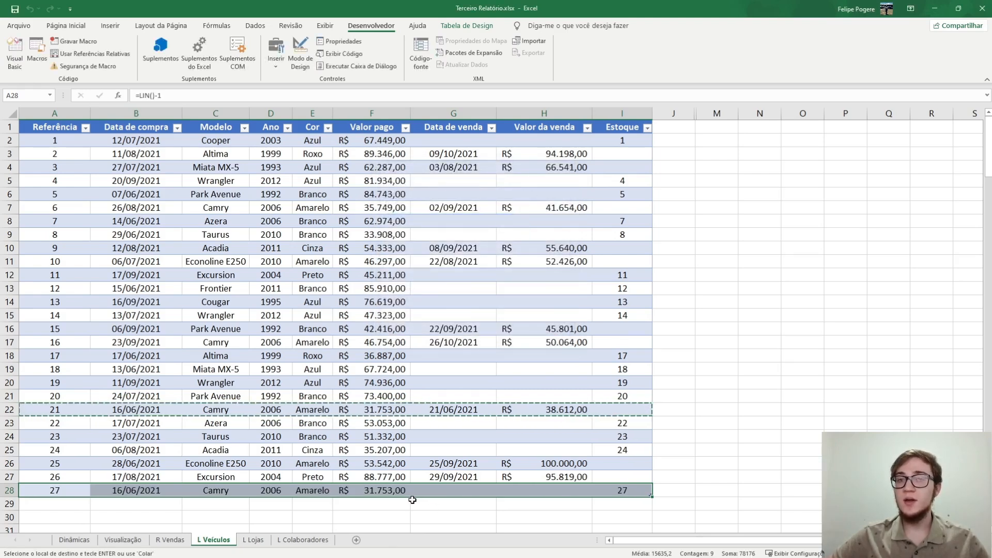